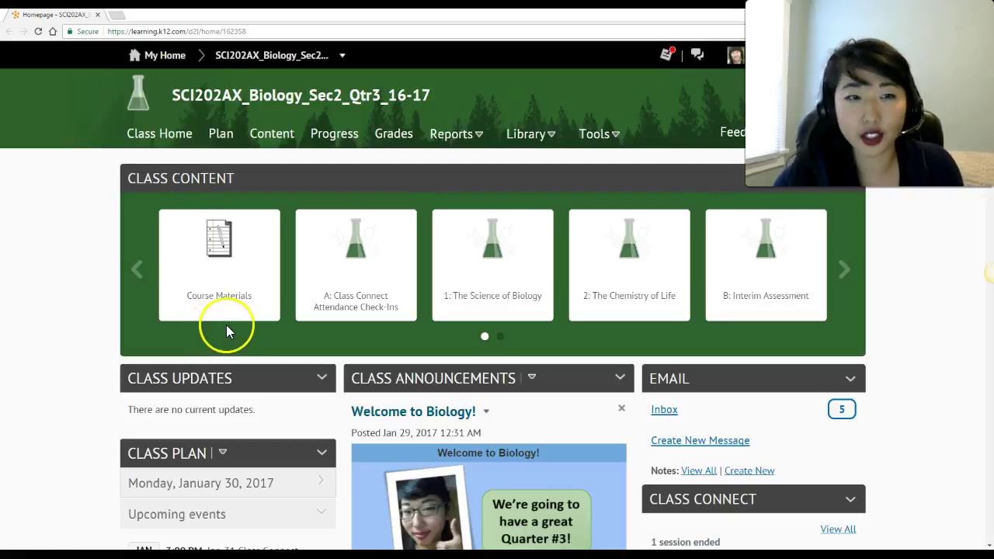
# Open the 02:00 PM - 10:00 PM office session from the Class Connect section of the biology class homepage
pyautogui.moveTo(227, 324)
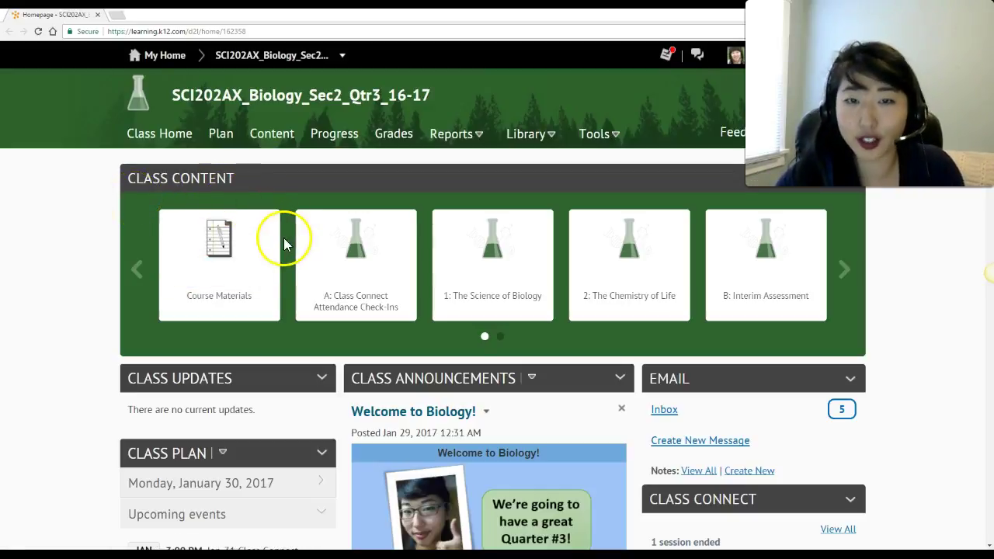
pyautogui.scroll(-2, 653, 270)
pyautogui.scroll(-3, 652, 264)
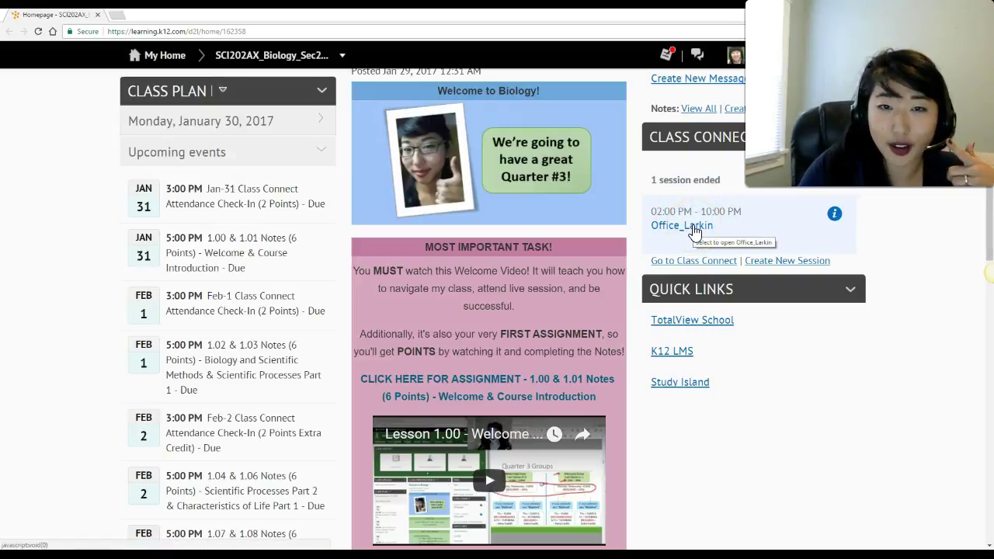
pyautogui.click(695, 229)
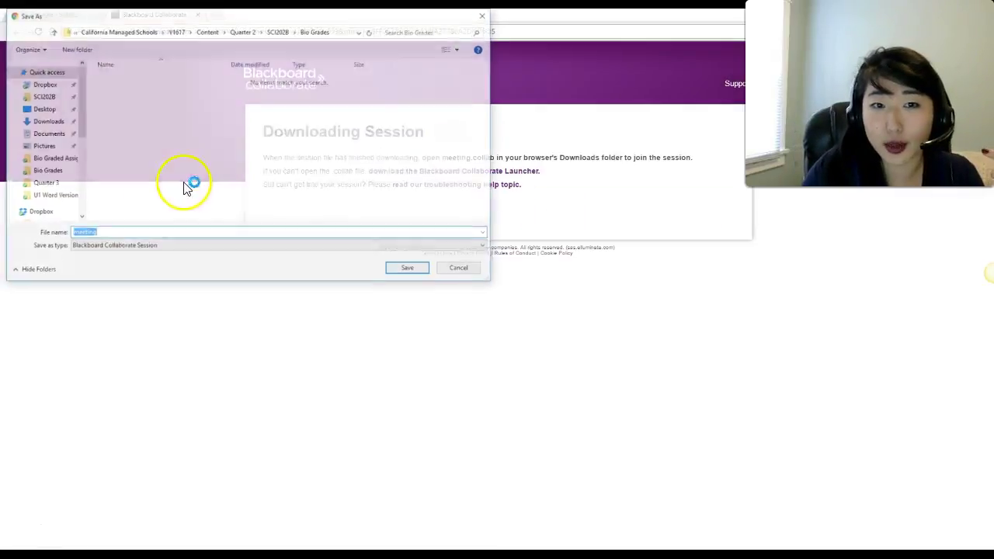
# Save the session file to the Downloads folder under the name "example"
pyautogui.moveTo(268, 17); pyautogui.dragTo(413, 197)
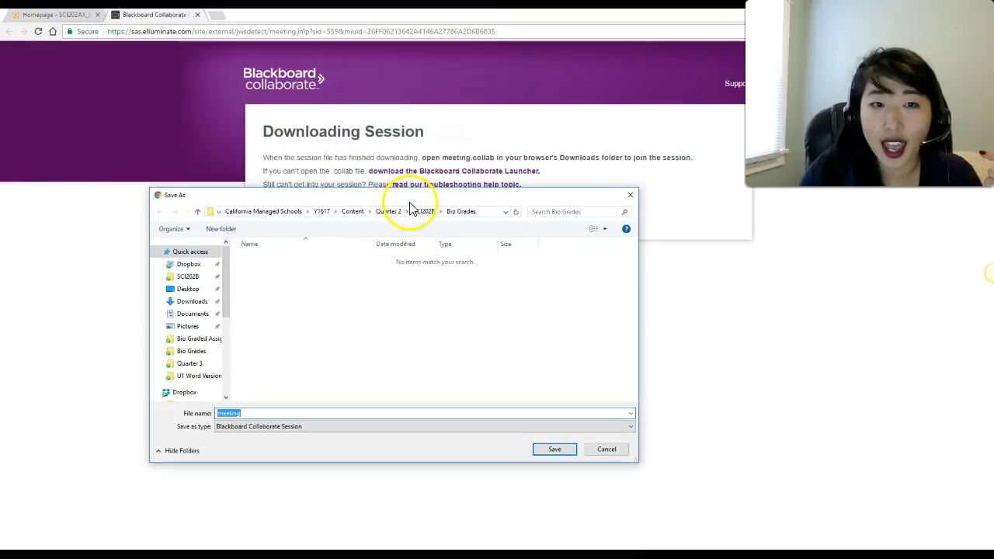
pyautogui.click(184, 304)
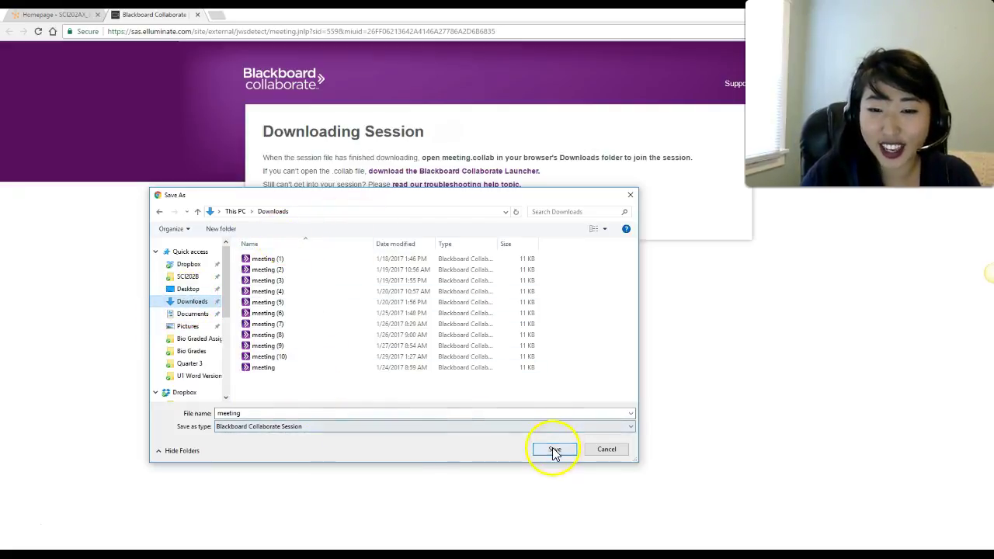
pyautogui.doubleClick(492, 413)
pyautogui.write('E')
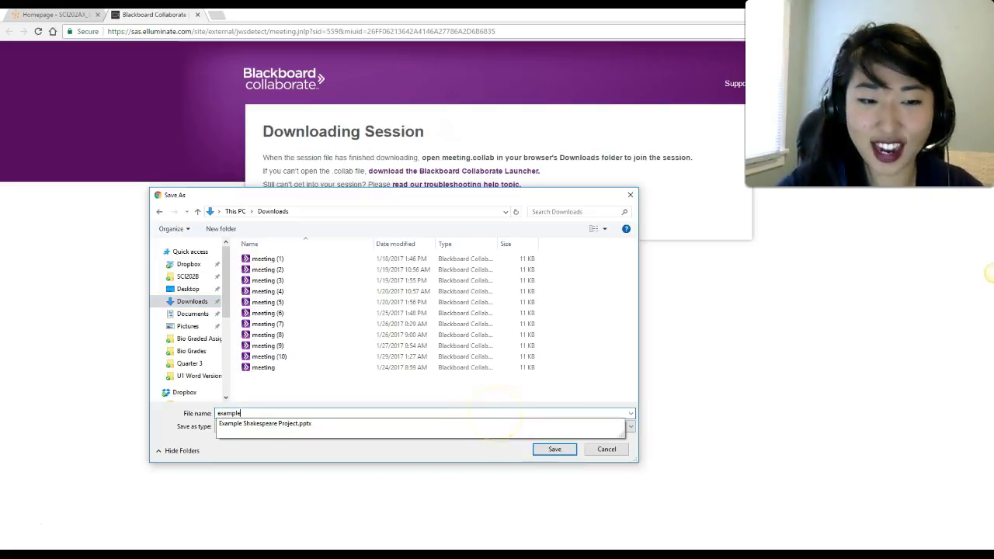
pyautogui.click(551, 450)
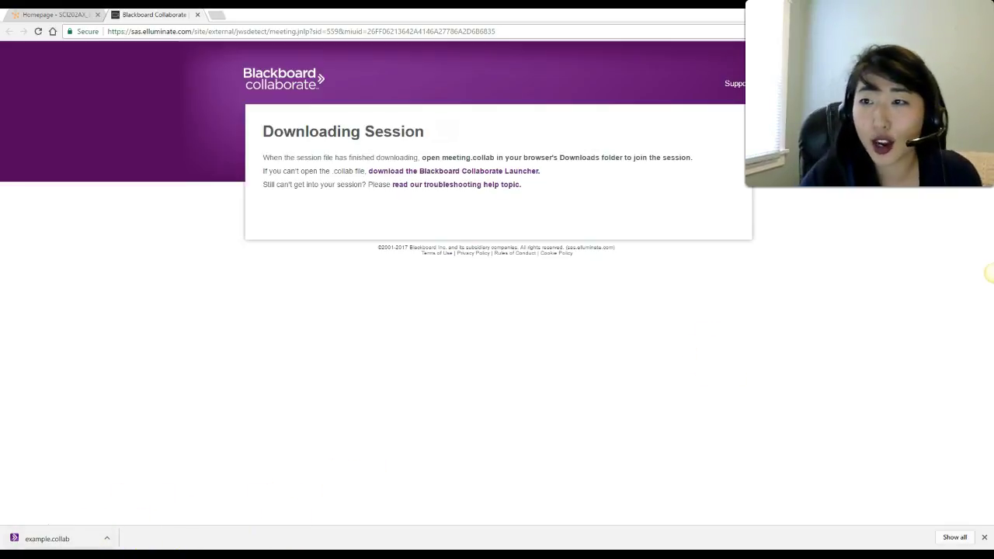
pyautogui.hotkey('alt', 'f')
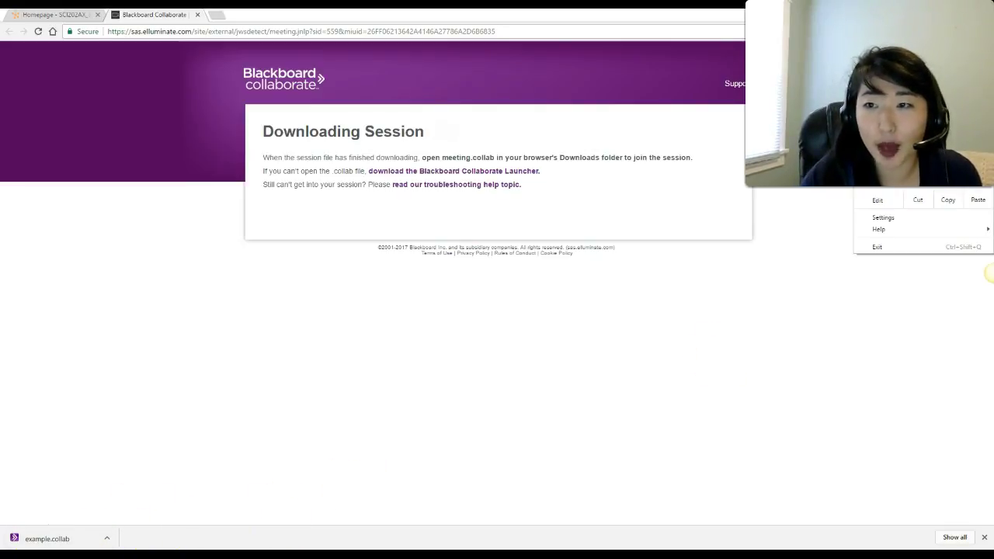
pyautogui.click(812, 312)
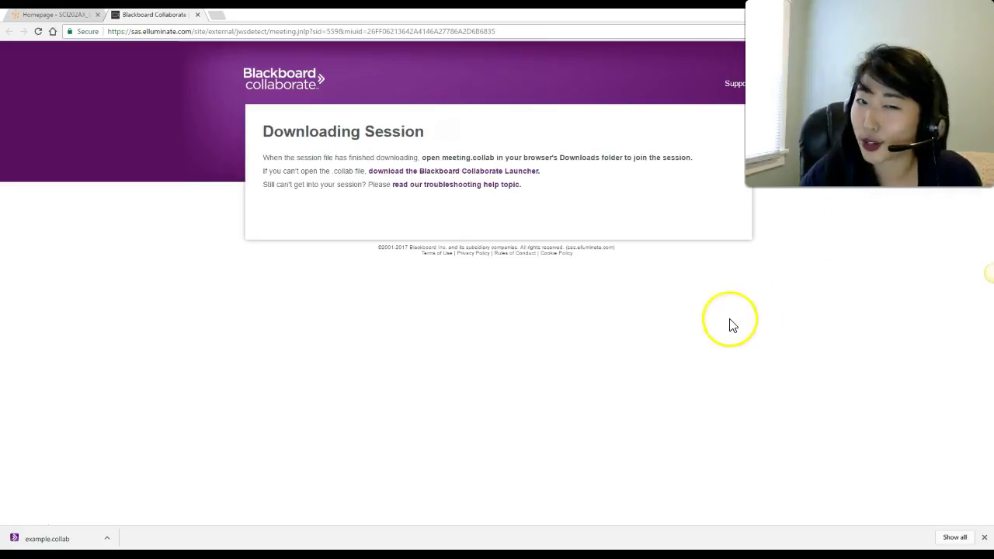
# Open the Blackboard Collaborate Launcher download page and request the Windows version
pyautogui.click(385, 177)
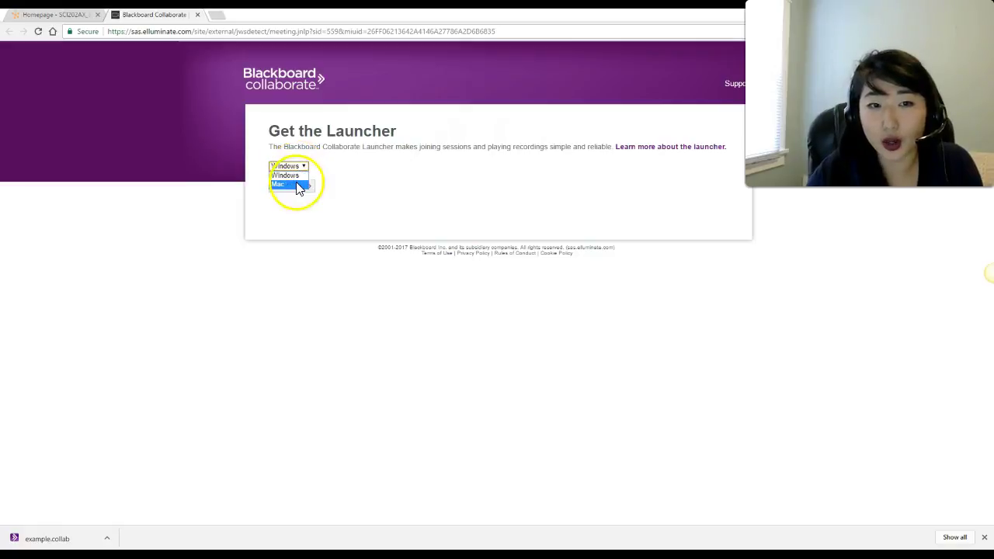
pyautogui.click(297, 177)
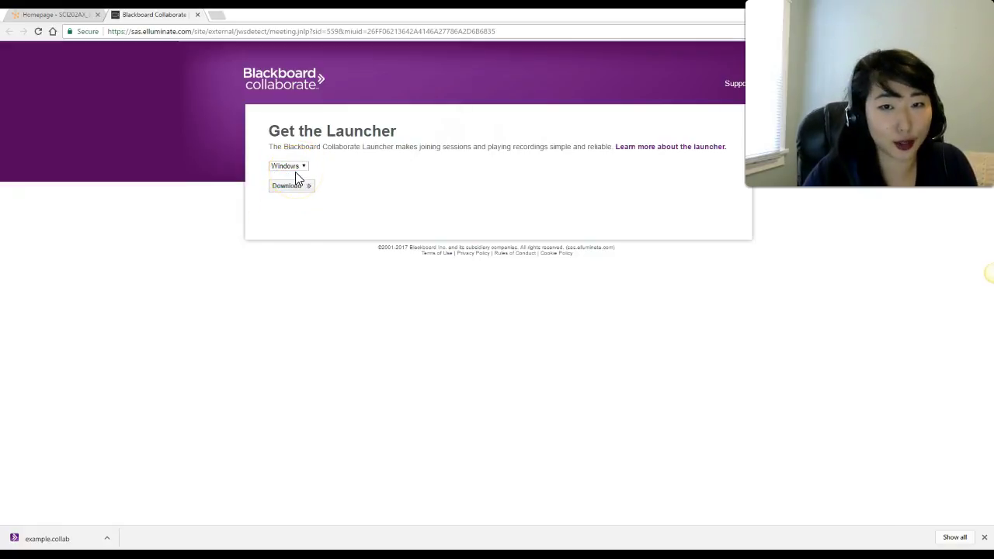
pyautogui.click(294, 190)
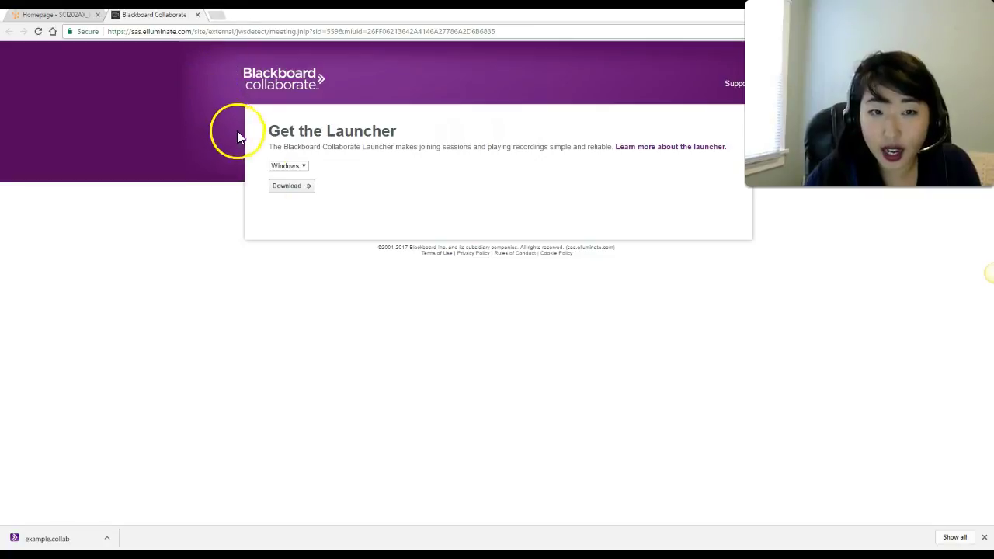
# Reload the session page, save the file as "meeting (11)" in Downloads, and launch it, allowing the Blackboard application to run
pyautogui.click(40, 32)
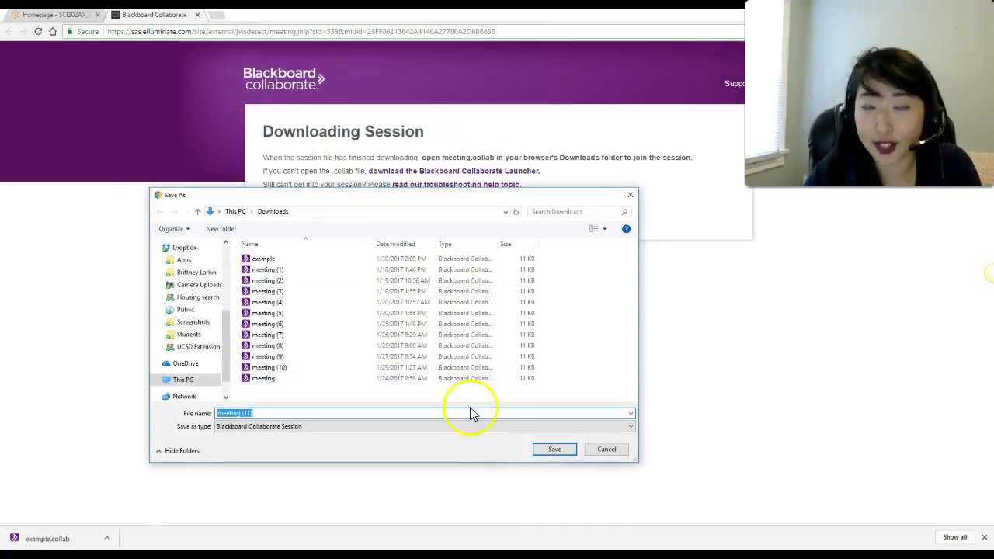
pyautogui.click(552, 450)
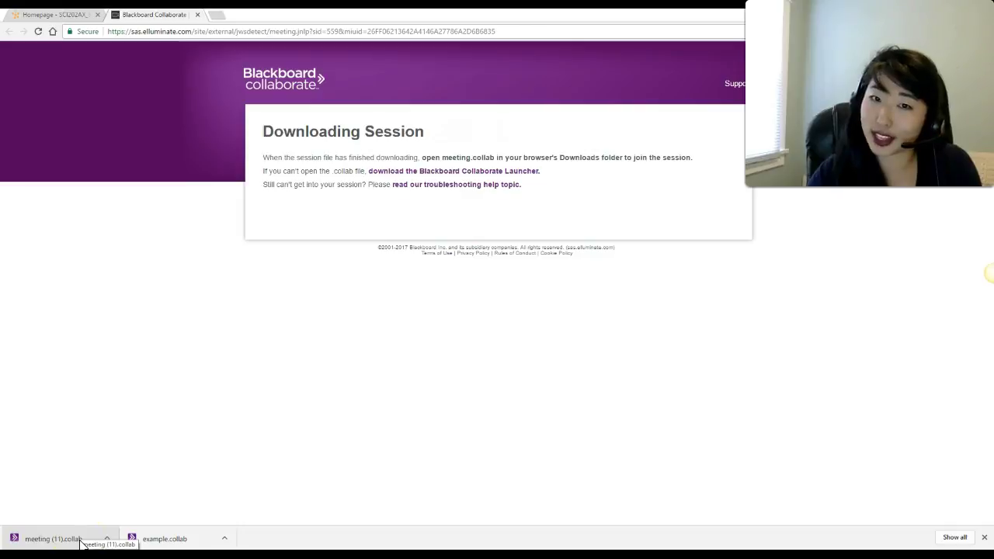
pyautogui.click(81, 543)
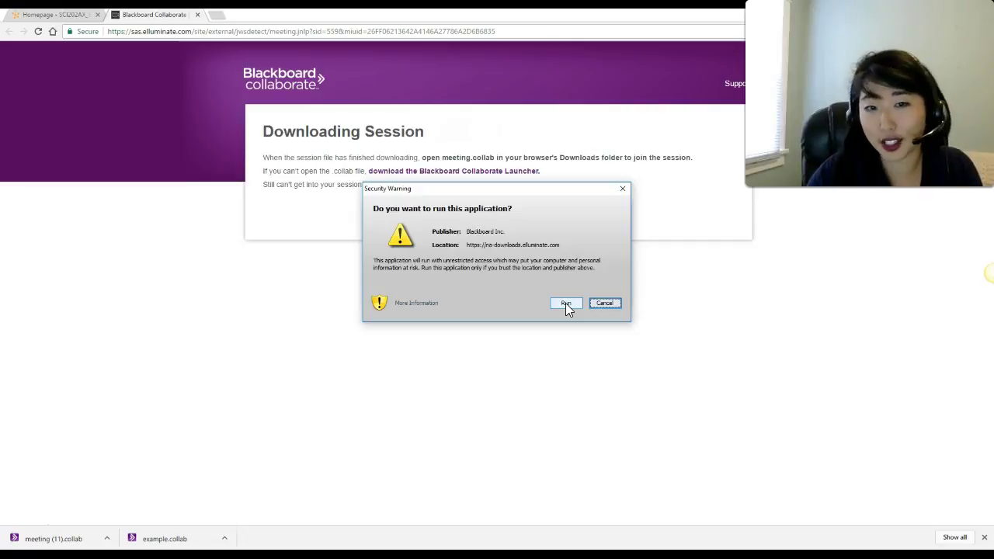
pyautogui.click(565, 302)
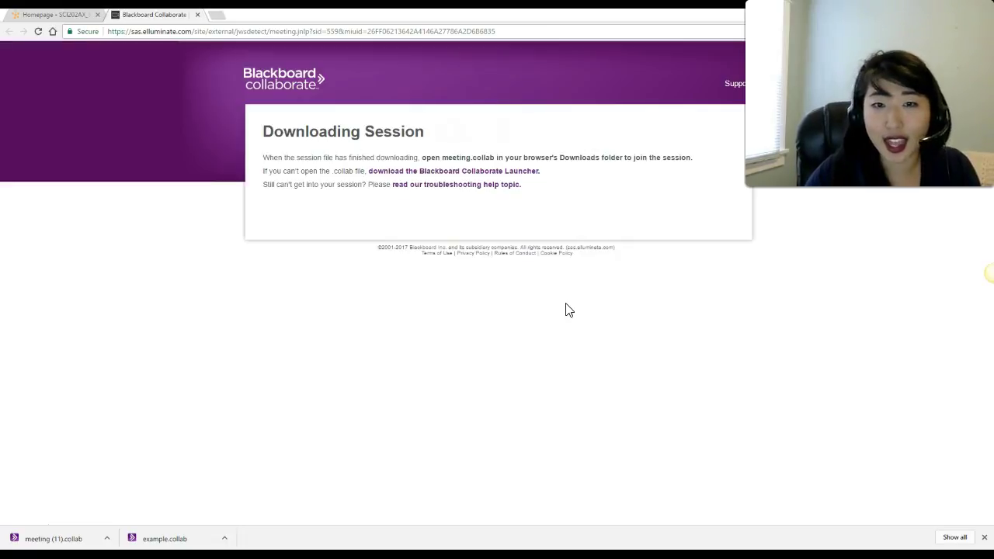
pyautogui.click(562, 307)
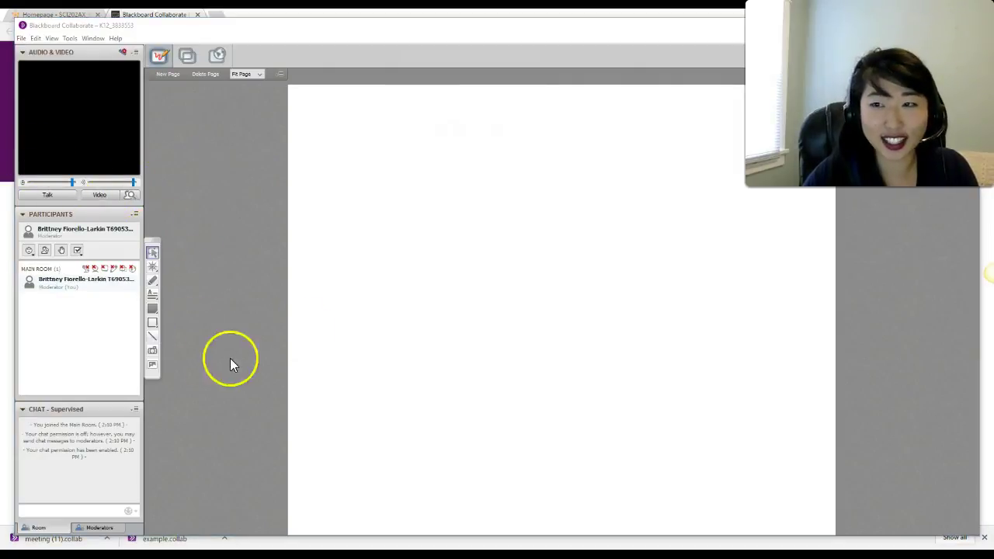
# Leave the Blackboard Collaborate session and close its window
pyautogui.click(91, 284)
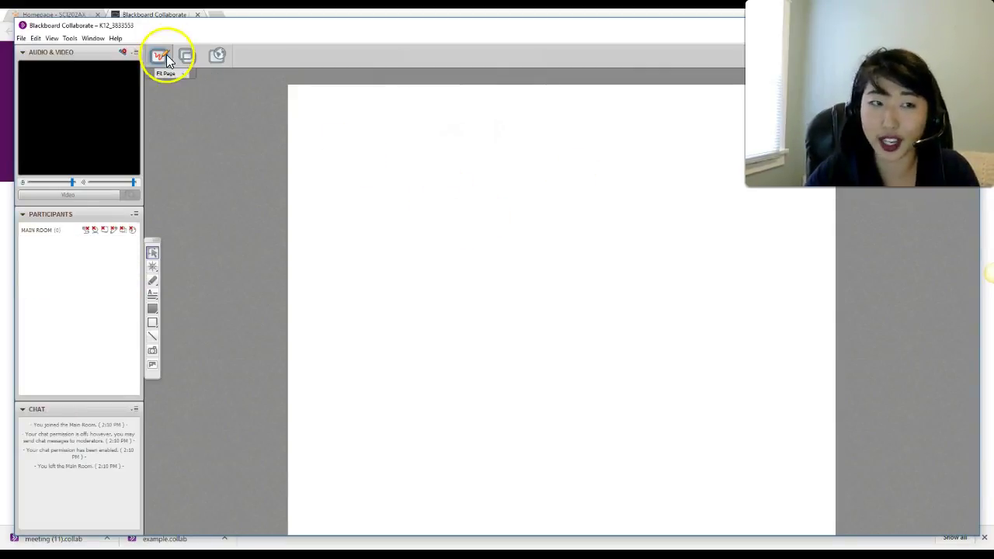
pyautogui.click(238, 19)
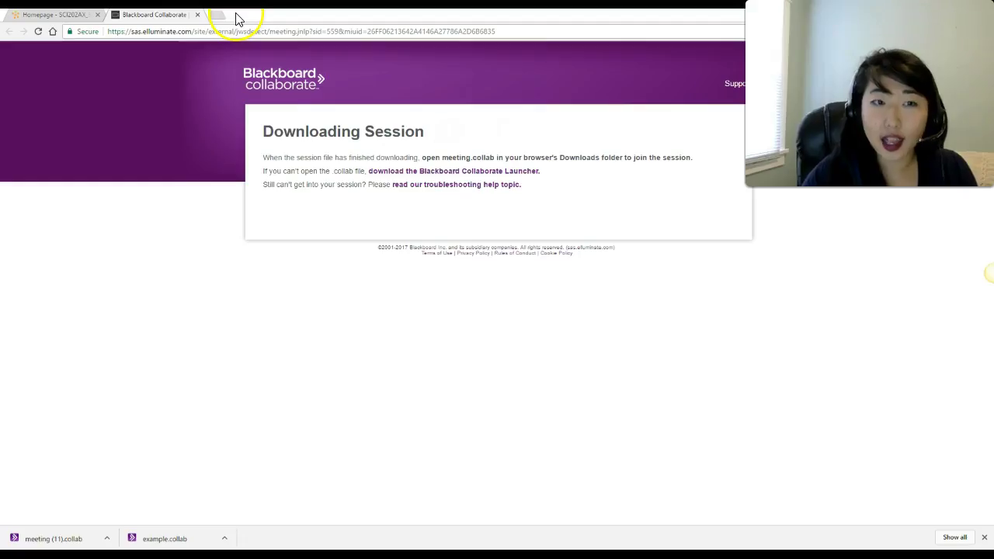
# Return to the class homepage in the browser and go from there to the K12 Online School schedule
pyautogui.click(78, 14)
pyautogui.scroll(2, 613, 279)
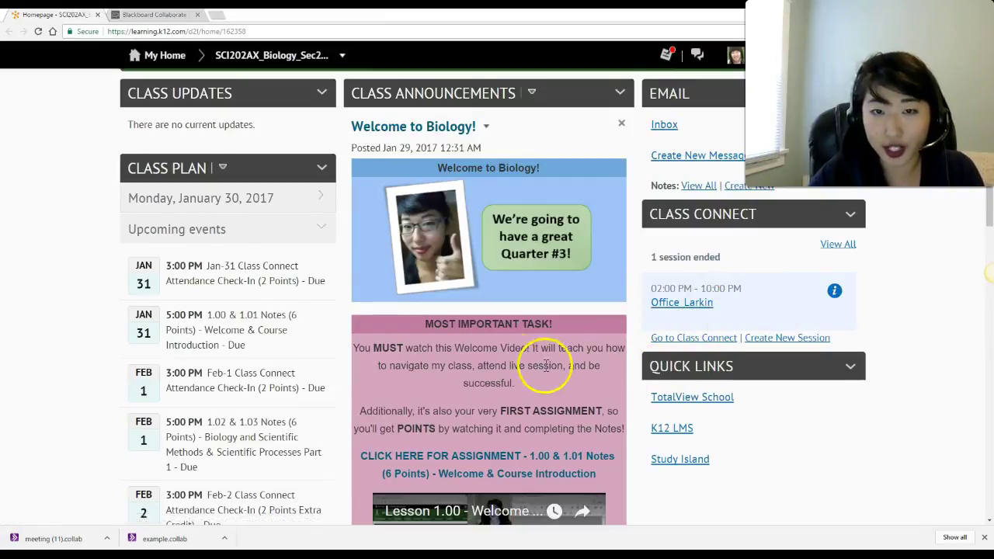
pyautogui.scroll(4, 544, 365)
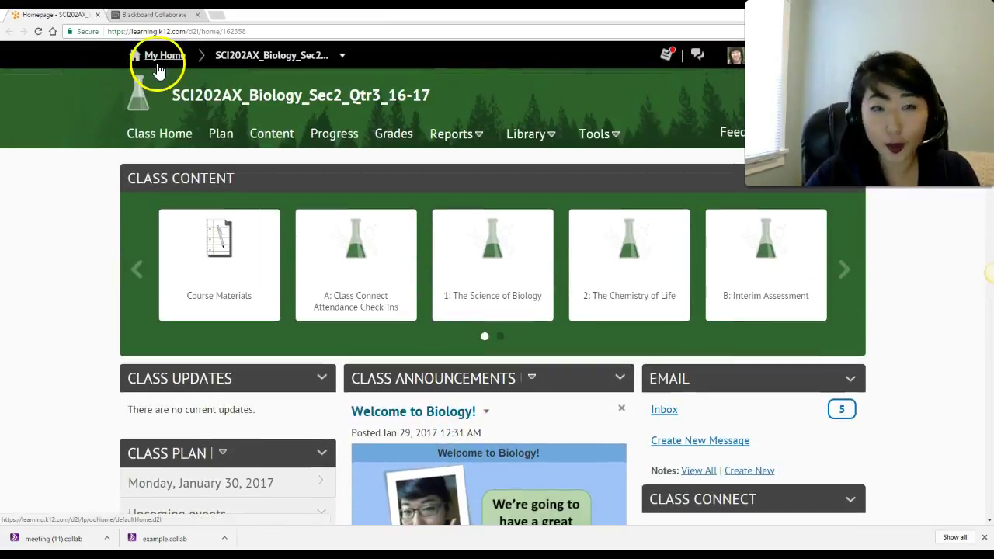
pyautogui.click(318, 305)
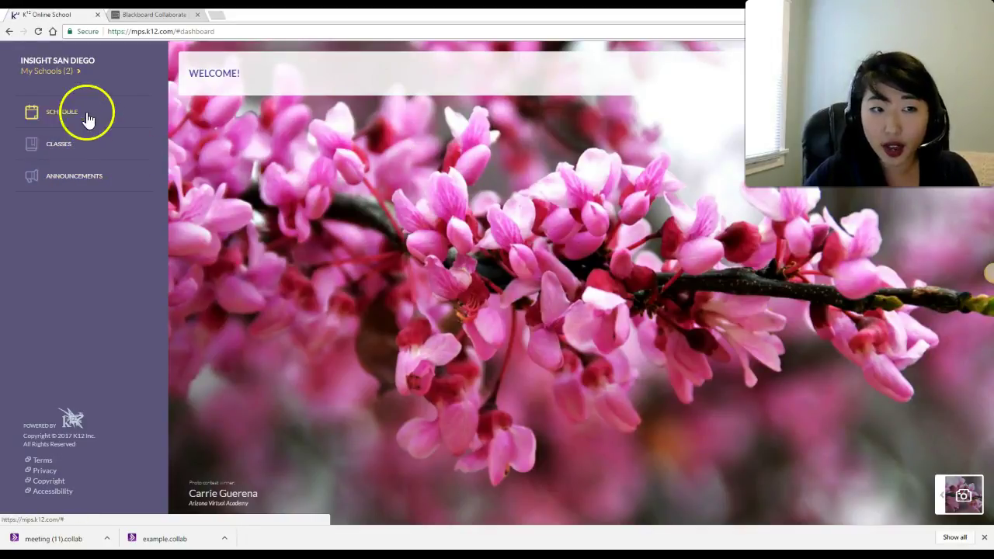
pyautogui.click(75, 123)
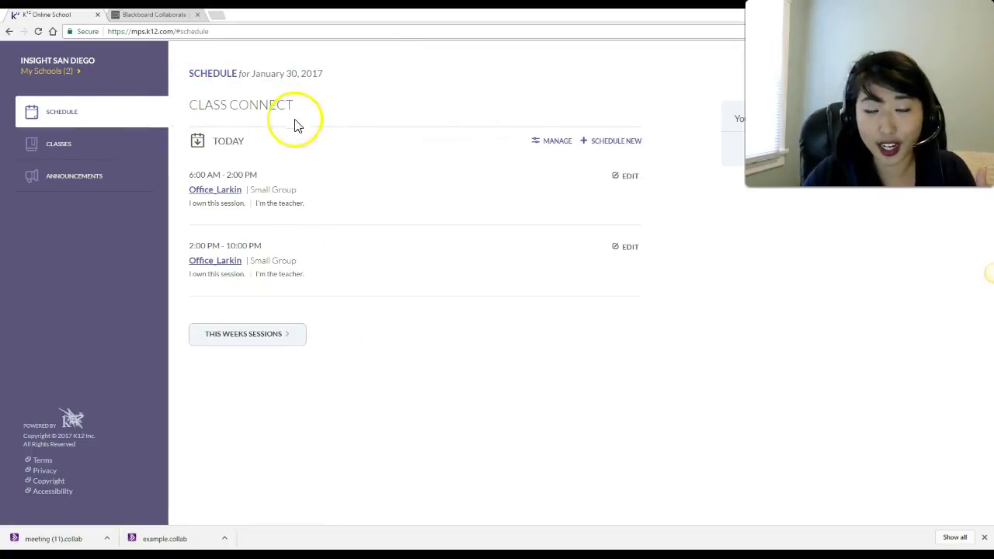
# Try to open the 6:00 AM - 2:00 PM office session in today's schedule and dismiss the message
pyautogui.click(203, 192)
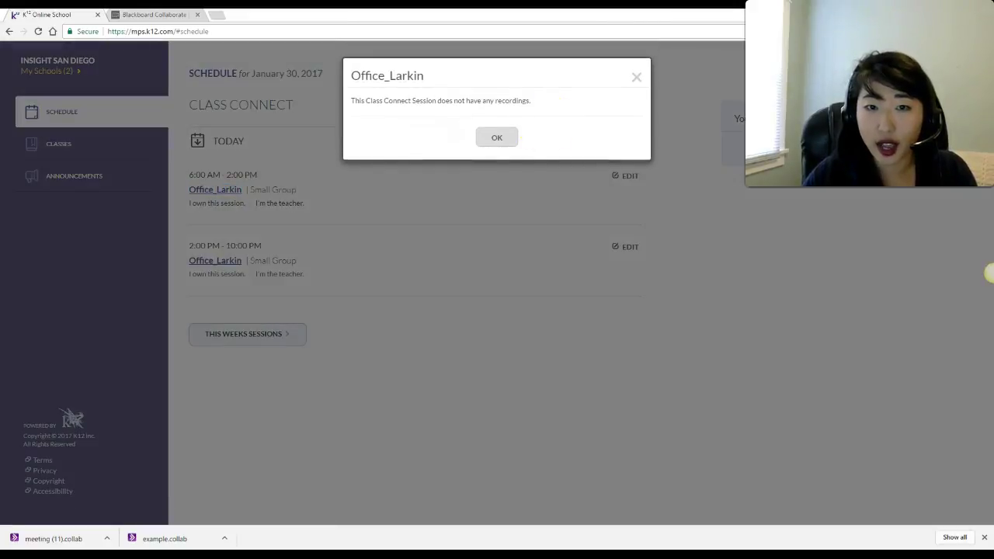
pyautogui.click(636, 78)
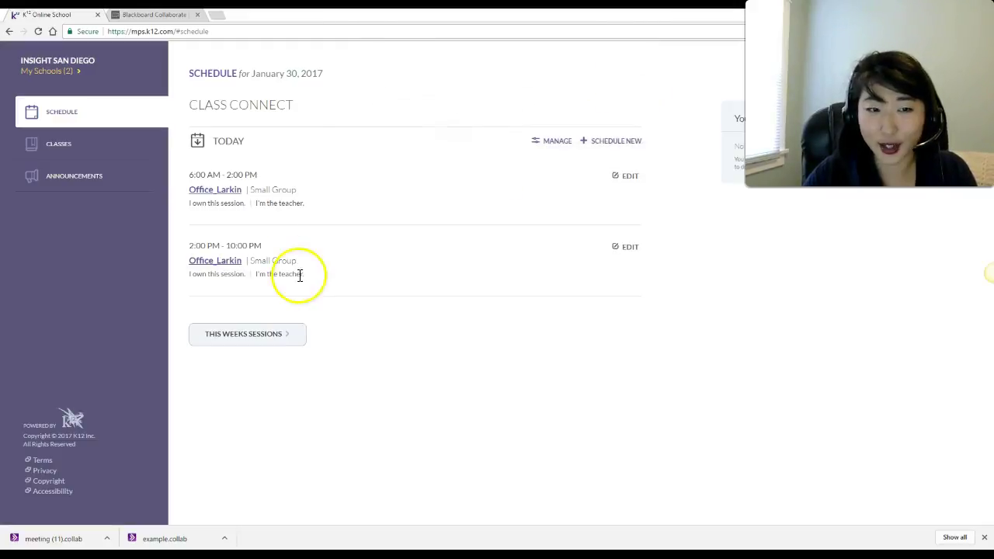
# Open the 2:00 PM - 10:00 PM office session from the schedule, save its file as "meeting (12)", and launch that file
pyautogui.click(237, 264)
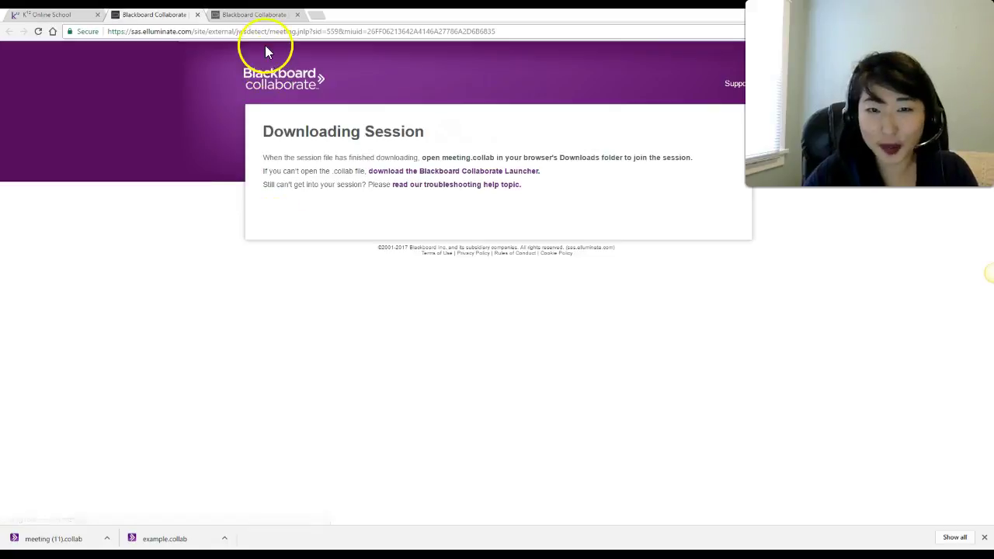
pyautogui.click(550, 451)
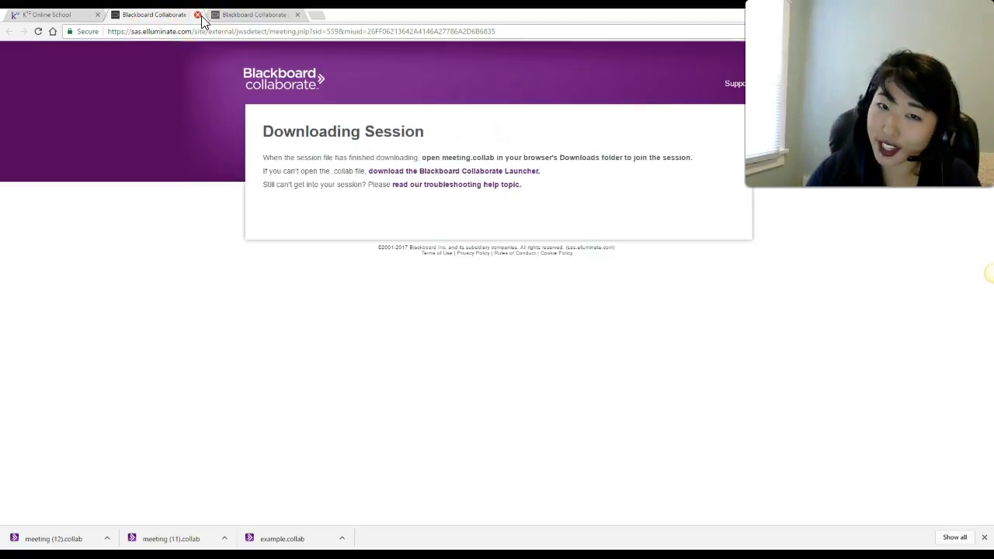
pyautogui.click(28, 531)
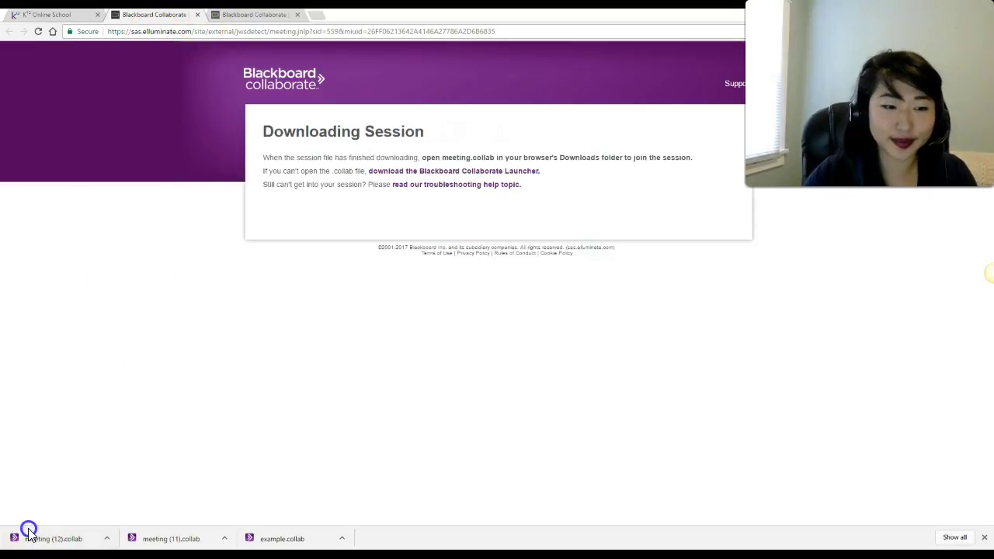